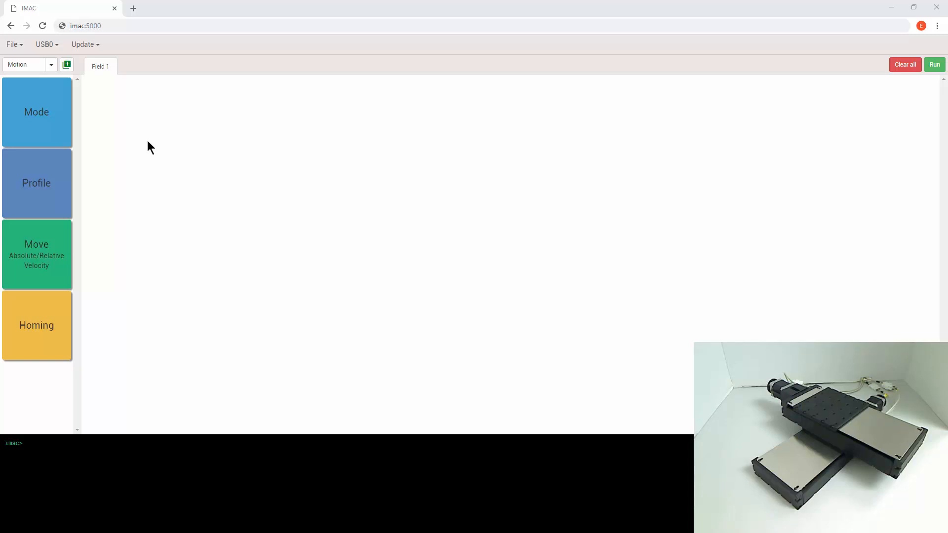
Examine the page address, the file, USB0 baud rate and update options, and the list of block categories.
left_click(72, 26)
left_click_drag(71, 25, 100, 26)
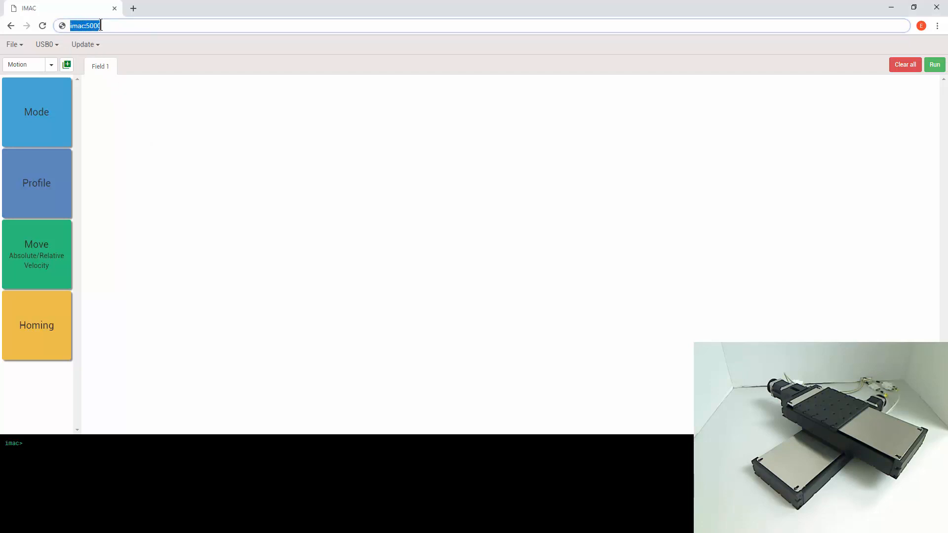
left_click(127, 120)
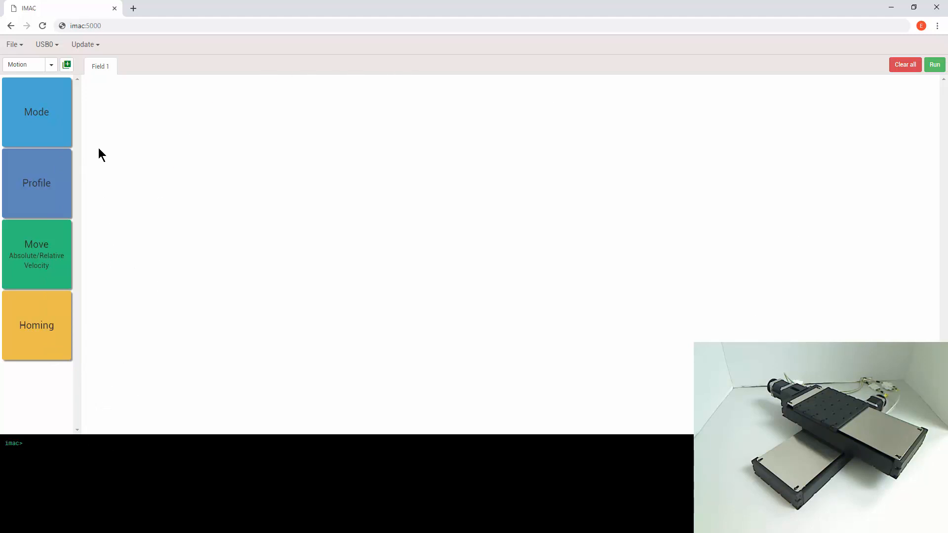
left_click(20, 44)
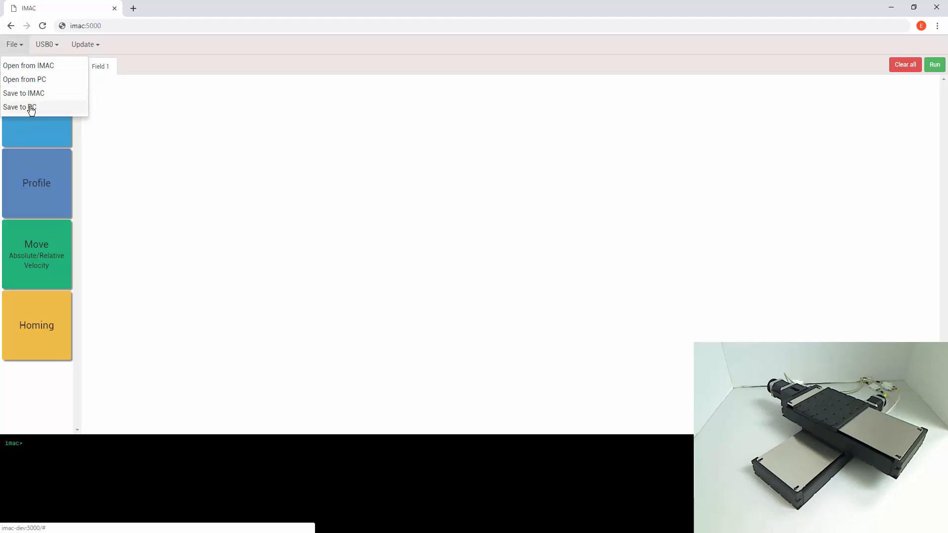
left_click(57, 44)
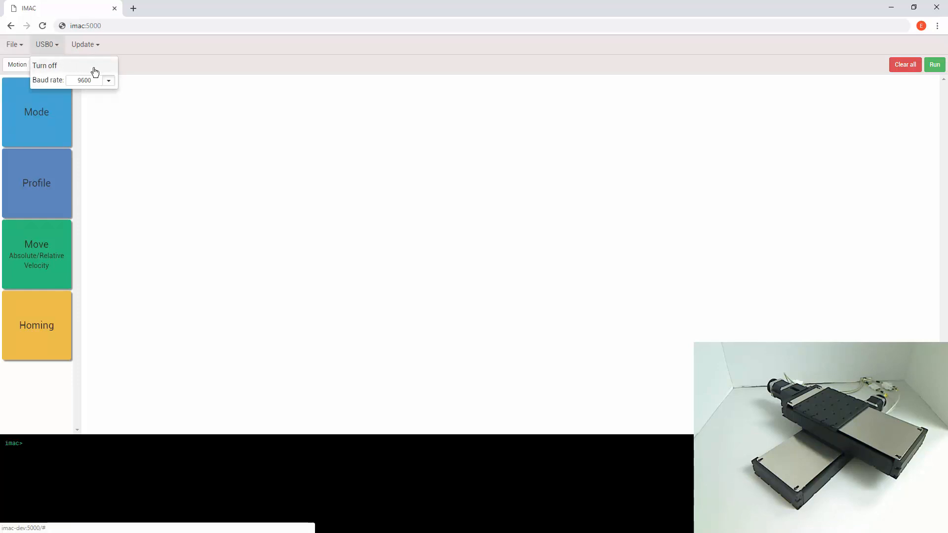
left_click(108, 80)
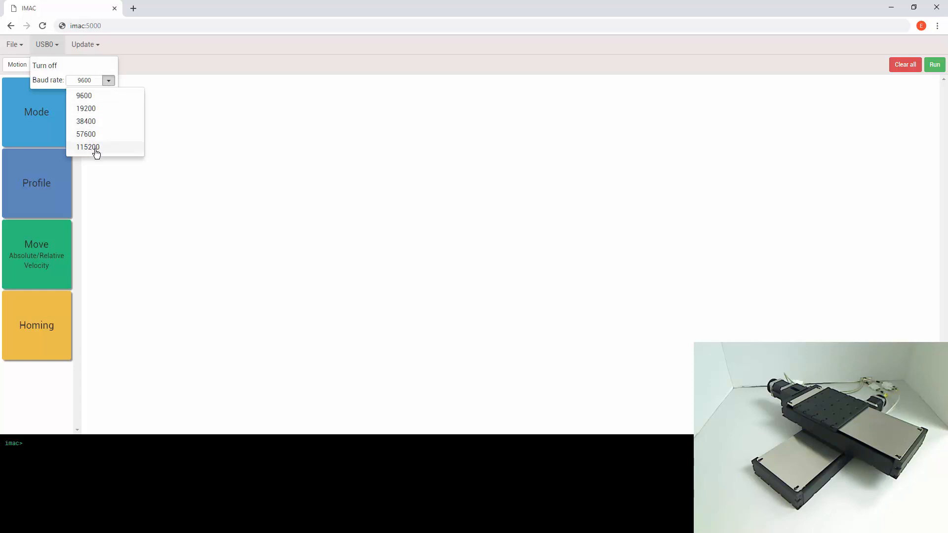
left_click(96, 45)
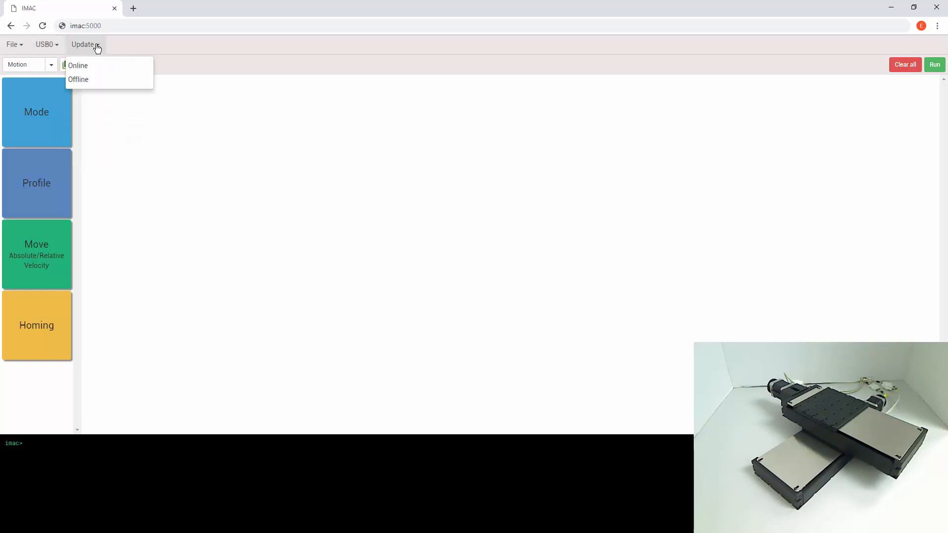
left_click(92, 81)
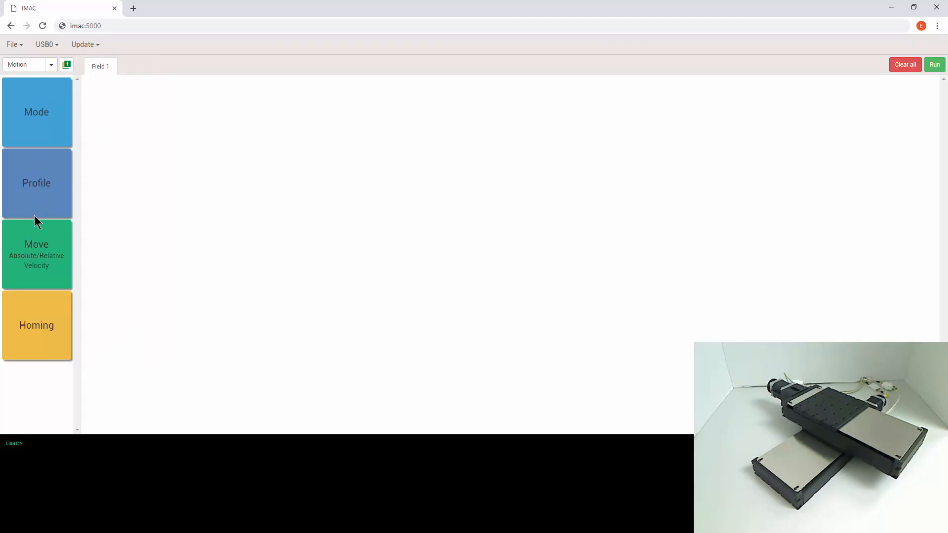
left_click(52, 66)
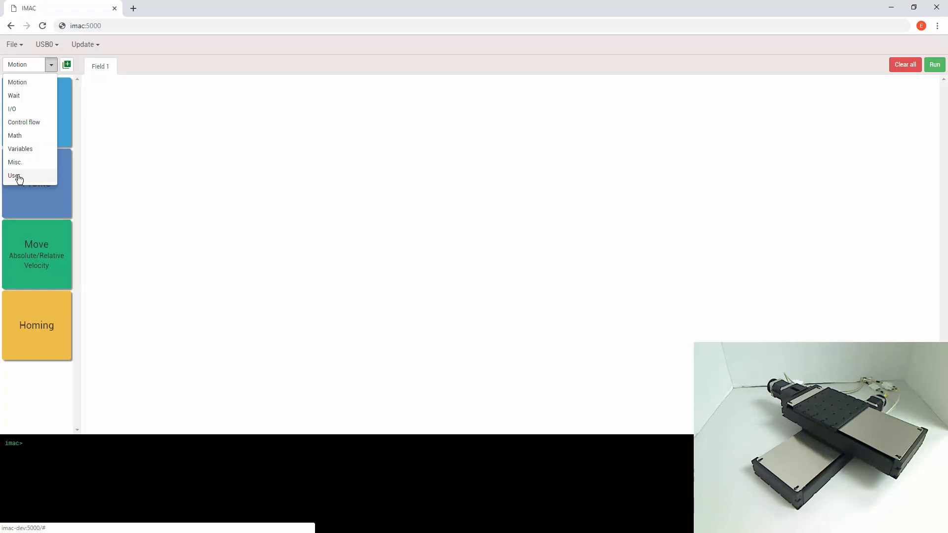
left_click(23, 83)
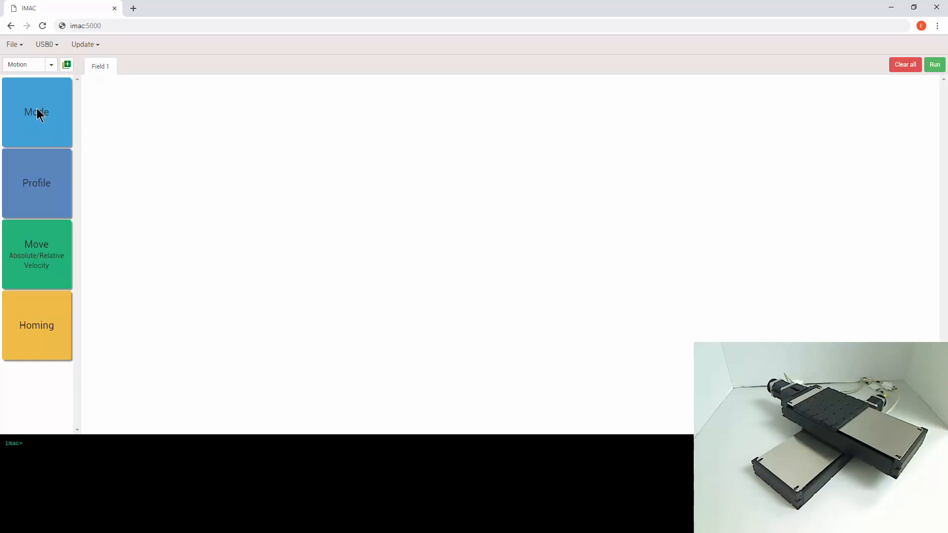
Add a Mode block to Field 1 for a Stepper motor in Position mode on USB0 axis 0.
left_click_drag(37, 111, 123, 118)
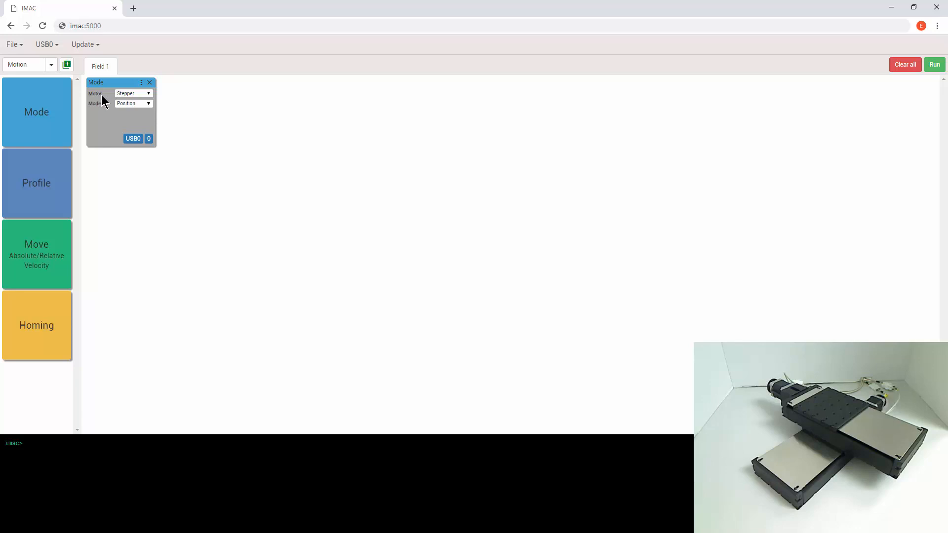
left_click(149, 94)
left_click(143, 101)
left_click(150, 104)
left_click(136, 112)
left_click(149, 139)
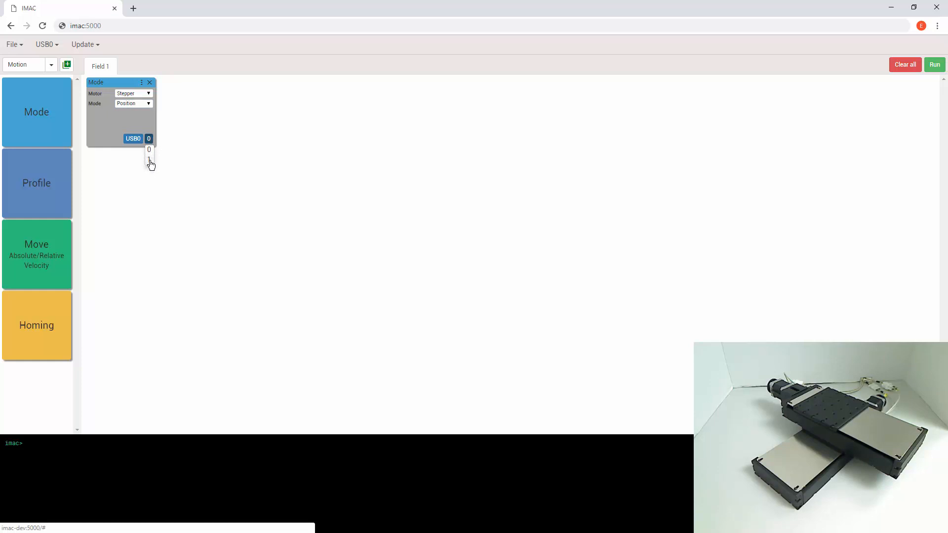
left_click(148, 150)
left_click(137, 140)
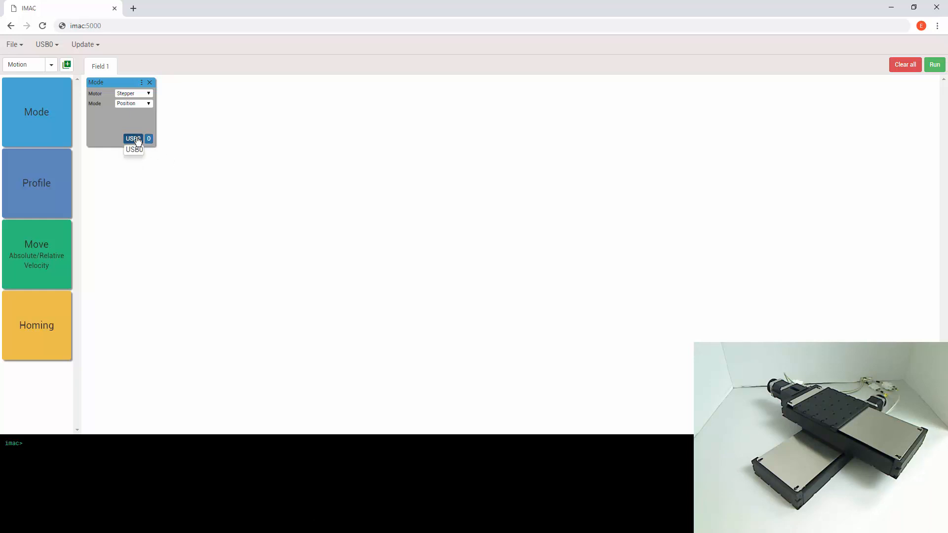
left_click(134, 149)
left_click(149, 93)
left_click(149, 103)
left_click(141, 110)
Add a second Mode block for a Stepper motor in Position mode and assign it to axis 1.
left_click_drag(57, 126, 207, 132)
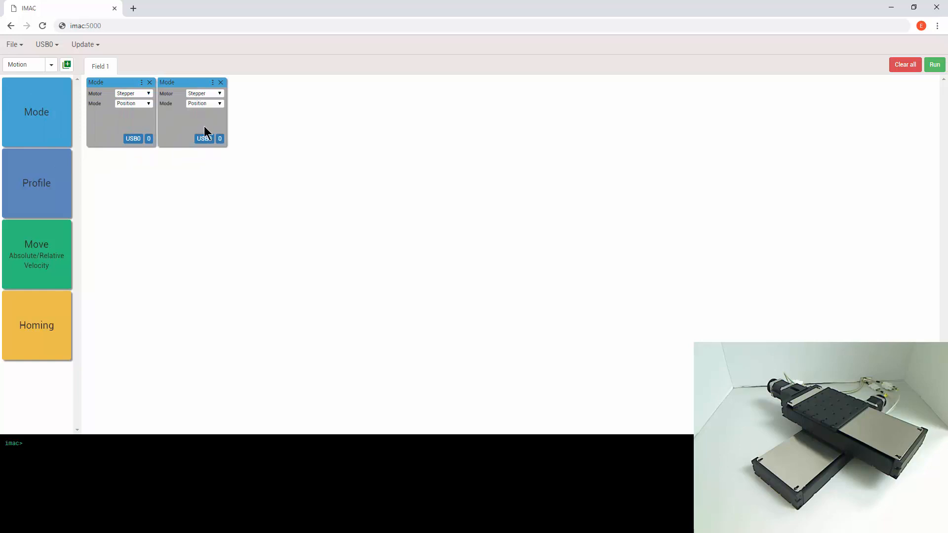
left_click(220, 94)
left_click(219, 103)
left_click(206, 111)
left_click(219, 138)
left_click(220, 160)
Add a Profile block after the two Mode blocks and choose the trapezoidal profile.
left_click_drag(44, 184, 277, 123)
left_click(291, 94)
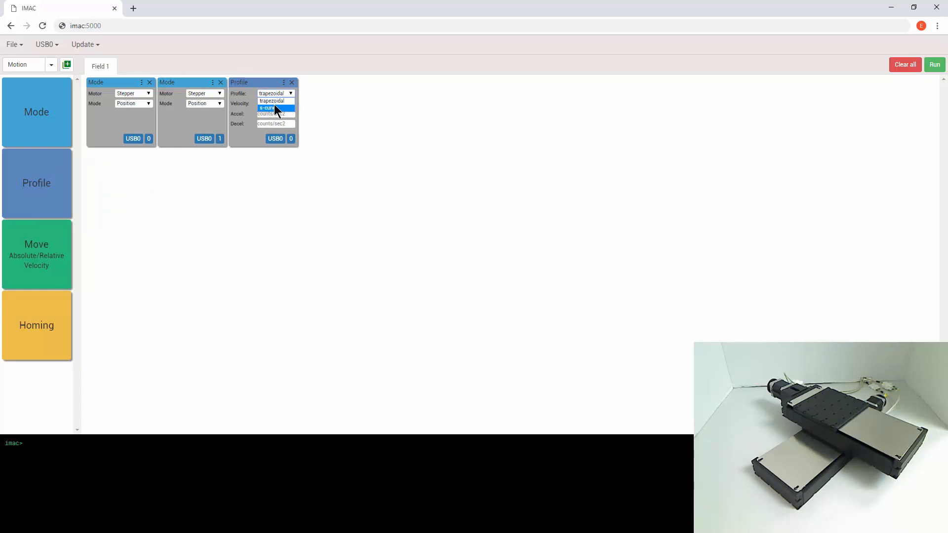
left_click(275, 101)
left_click(290, 92)
left_click(280, 108)
left_click(291, 94)
left_click(289, 100)
left_click(291, 93)
left_click(288, 98)
Set the Profile block's velocity to 200000 and its acceleration and deceleration to 100000, for axis 0.
left_click(284, 103)
type("200000")
key("Tab")
type("100000")
key("Tab")
type("100000")
left_click(291, 140)
left_click(291, 153)
Add a second trapezoidal Profile block for axis 1 with velocity 200000 and acceleration and deceleration 100000.
left_click_drag(47, 179, 362, 112)
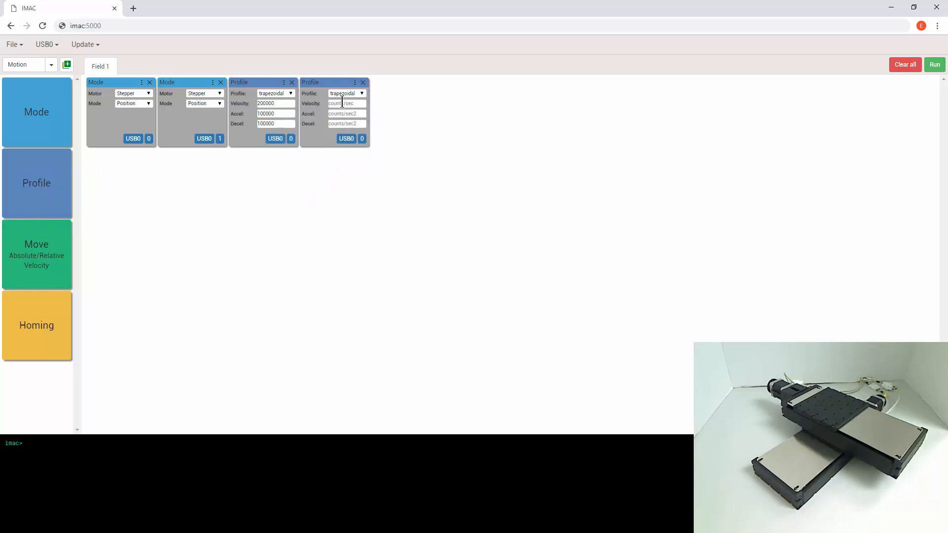
left_click(342, 102)
type("200000")
key("Tab")
type("100000")
key("Tab")
type("100000")
left_click(362, 139)
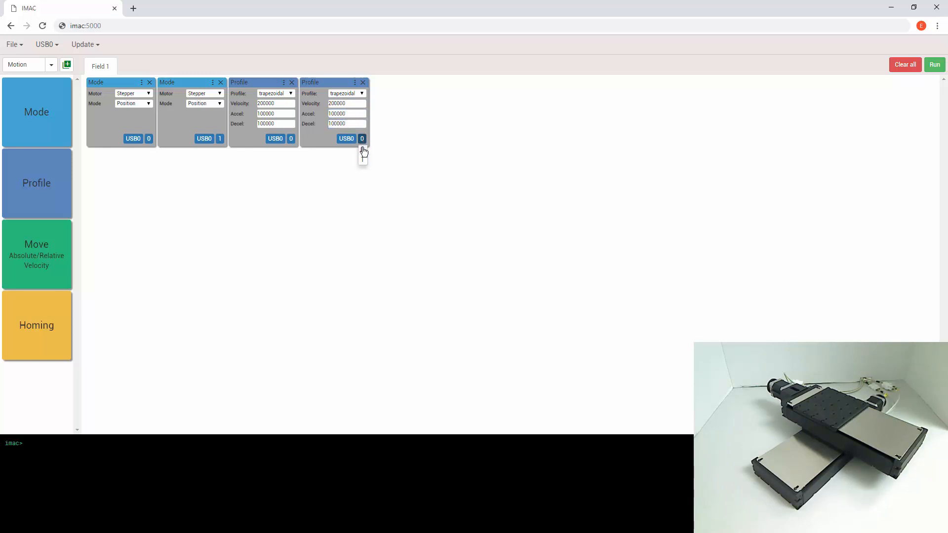
left_click(363, 160)
Add a Move block after the Profile blocks and try out its movement types and both directions.
left_click_drag(307, 202, 413, 119)
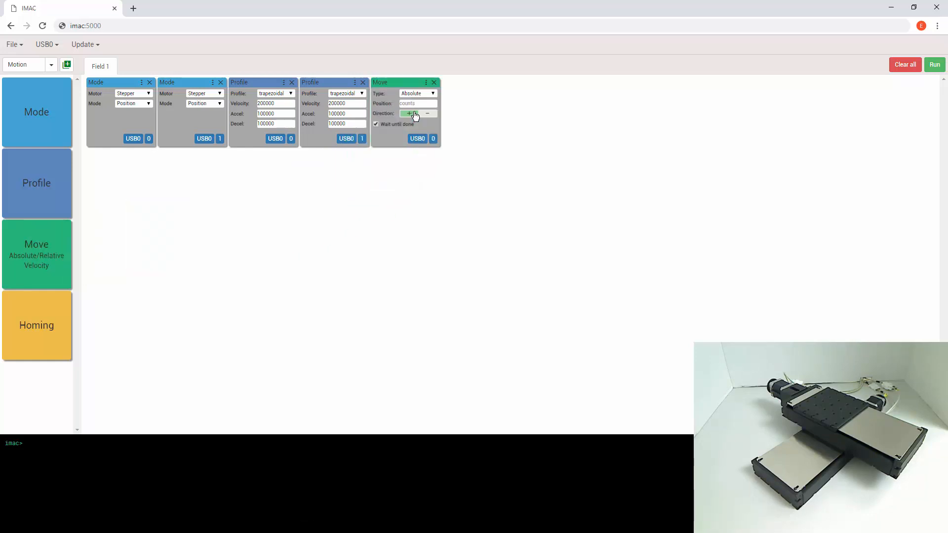
left_click(433, 92)
left_click(419, 108)
left_click(413, 114)
left_click(426, 114)
left_click(434, 93)
left_click(409, 114)
left_click(430, 92)
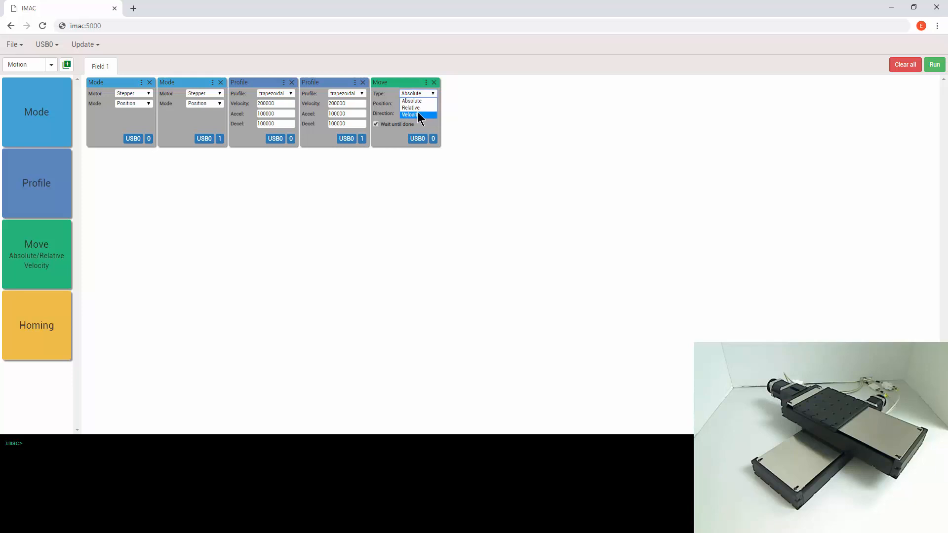
left_click(417, 114)
left_click(425, 114)
left_click(414, 114)
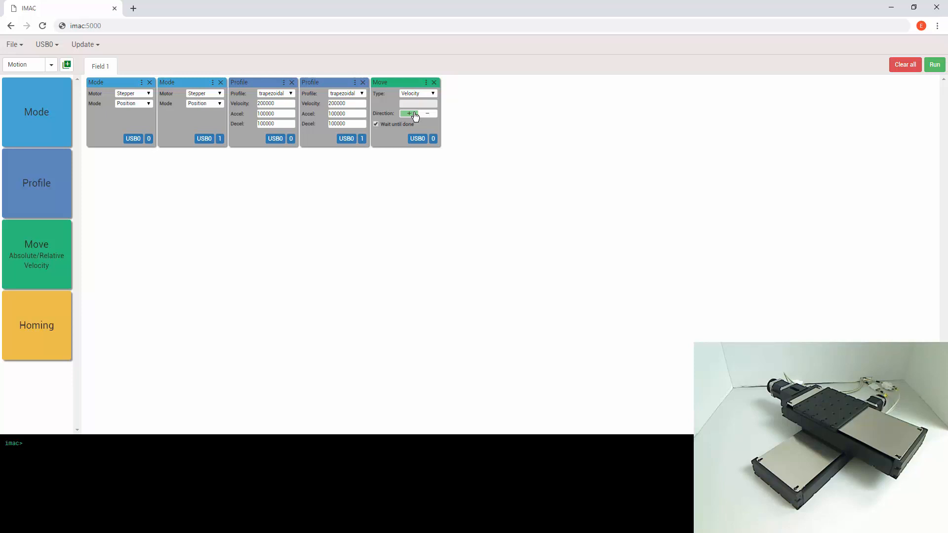
Set the Move block to a Relative move with a distance of 500000 in the positive direction.
left_click(433, 94)
left_click(415, 107)
left_click(407, 103)
type("500000")
left_click(415, 114)
Add a second Move block for axis 1 with a positive Relative distance of 500000, and run the program.
left_click_drag(51, 235, 493, 106)
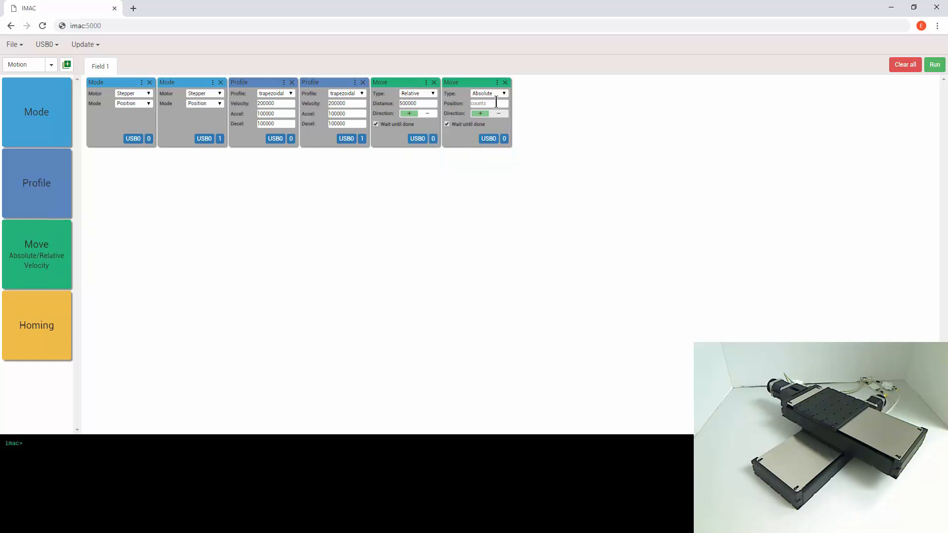
left_click(487, 107)
left_click(487, 104)
type("500000")
left_click(503, 138)
left_click(506, 157)
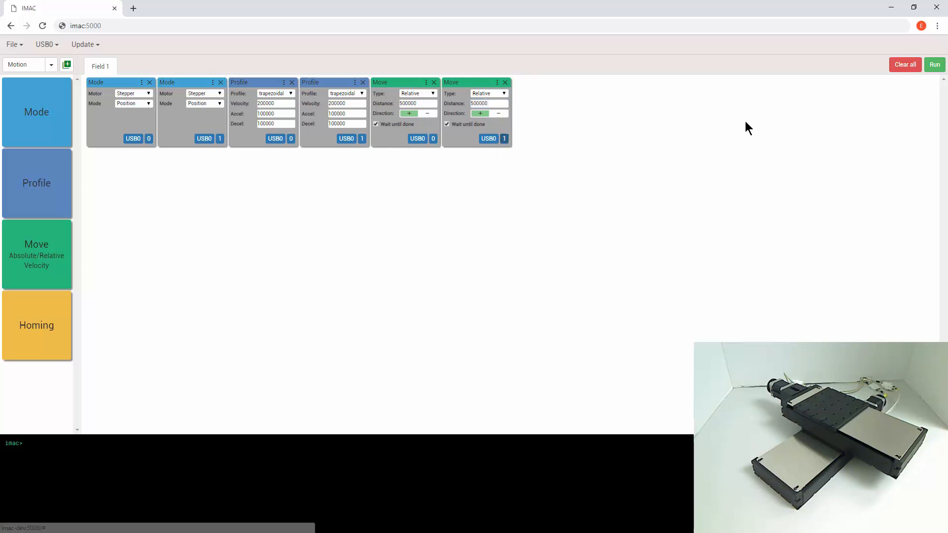
left_click(933, 65)
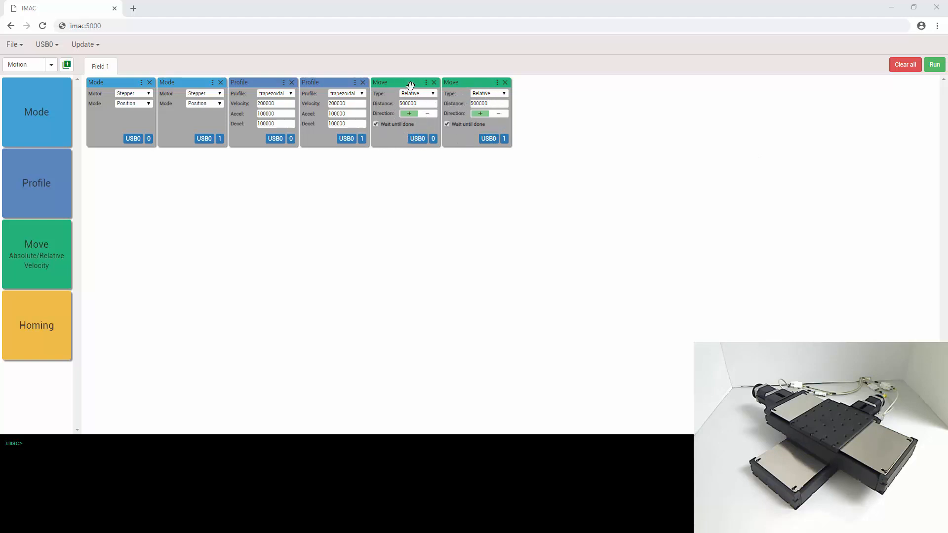
Disable Wait until done on the first Move block and set both Move blocks to the negative direction.
left_click(376, 123)
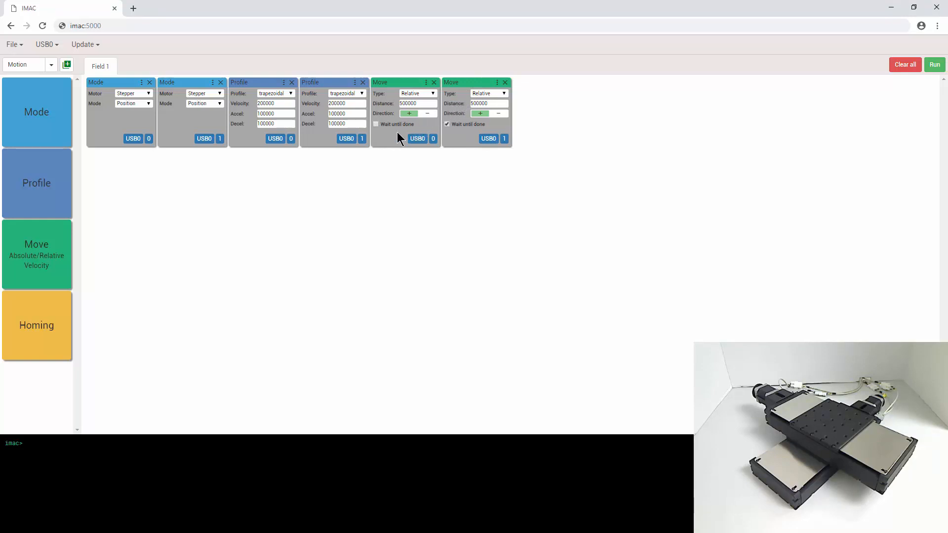
left_click(428, 114)
left_click(499, 113)
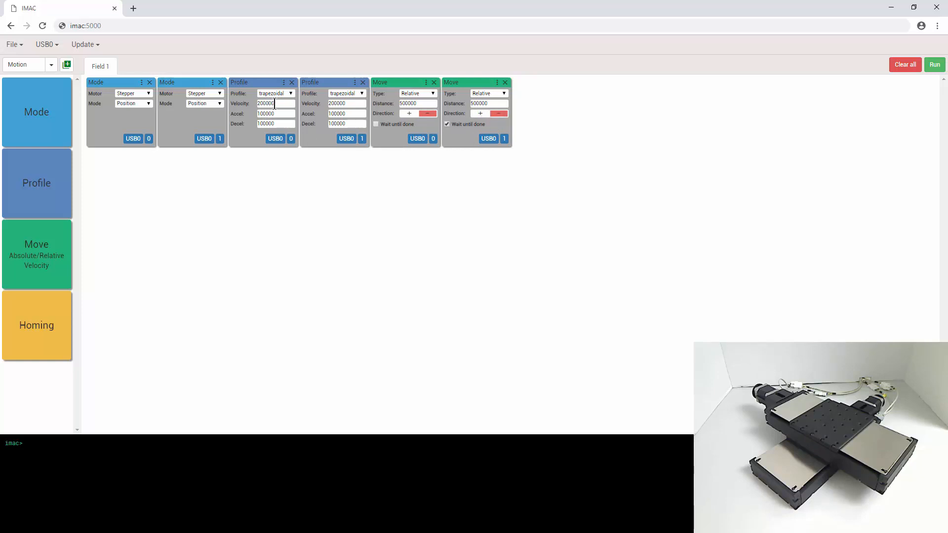
Set the velocity, acceleration and deceleration of the axis 0 Profile block to 300000.
left_click_drag(274, 104, 256, 104)
type("100000")
key("Tab")
type("300000")
key("Tab")
type("300000")
Set the axis 1 Profile block's velocity, acceleration and deceleration to 300000, and run the program.
double_click(348, 104)
type("300000")
key("Tab")
type("3")
key("Tab")
left_click(933, 65)
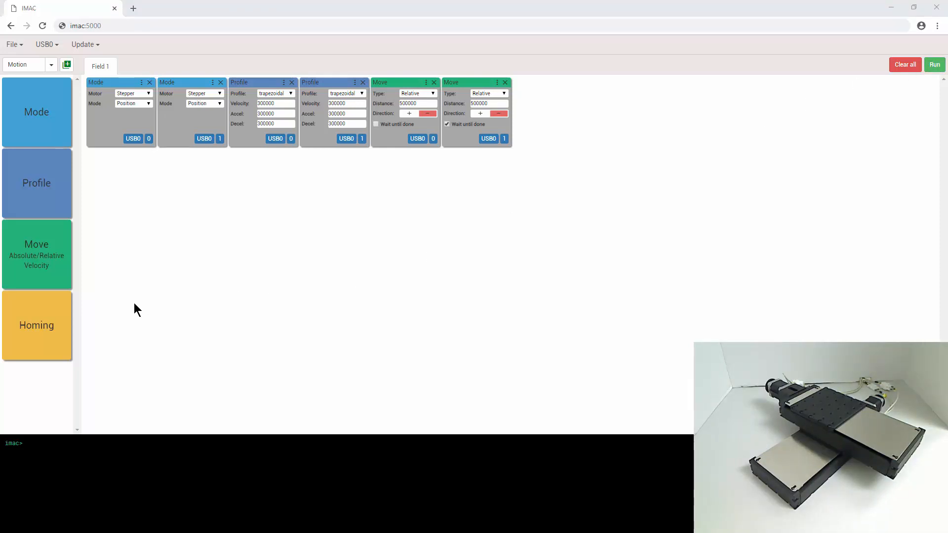
Add a Homing block after the Move blocks with the Limit switch method in the positive direction.
left_click(28, 307)
left_click_drag(29, 307, 542, 105)
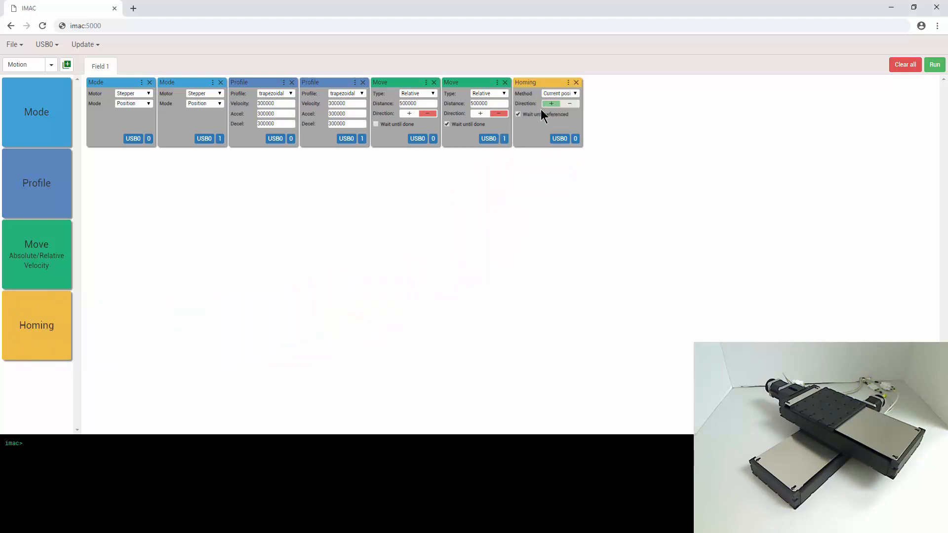
left_click(575, 93)
left_click(566, 103)
left_click(575, 94)
left_click(565, 104)
left_click(557, 105)
Set both Move blocks to the positive direction with Wait until done enabled, and the Homing block to Limit switch in the negative direction.
left_click(410, 114)
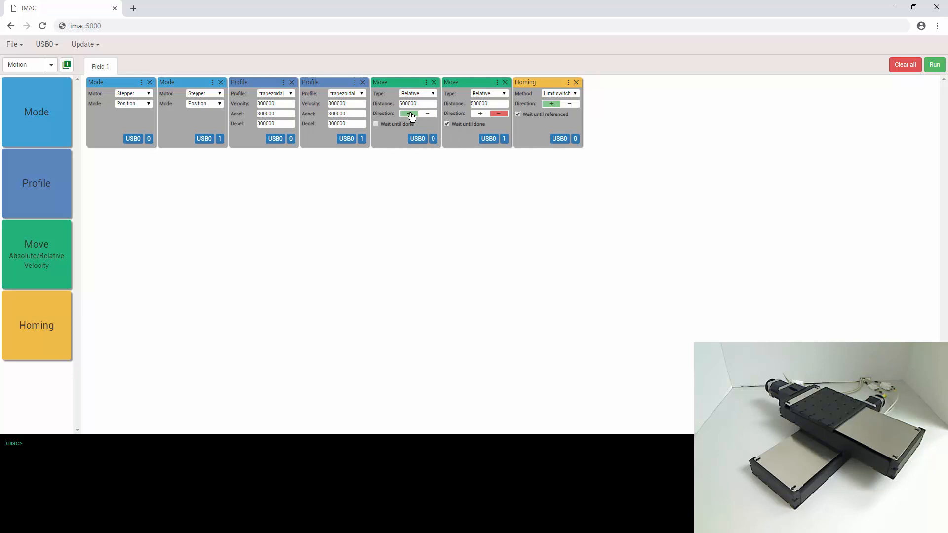
left_click(480, 114)
left_click(576, 94)
left_click(571, 108)
left_click(571, 104)
Add a second Homing block for axis 1 with Limit switch in the negative direction, and run the program.
left_click_drag(546, 85, 634, 97)
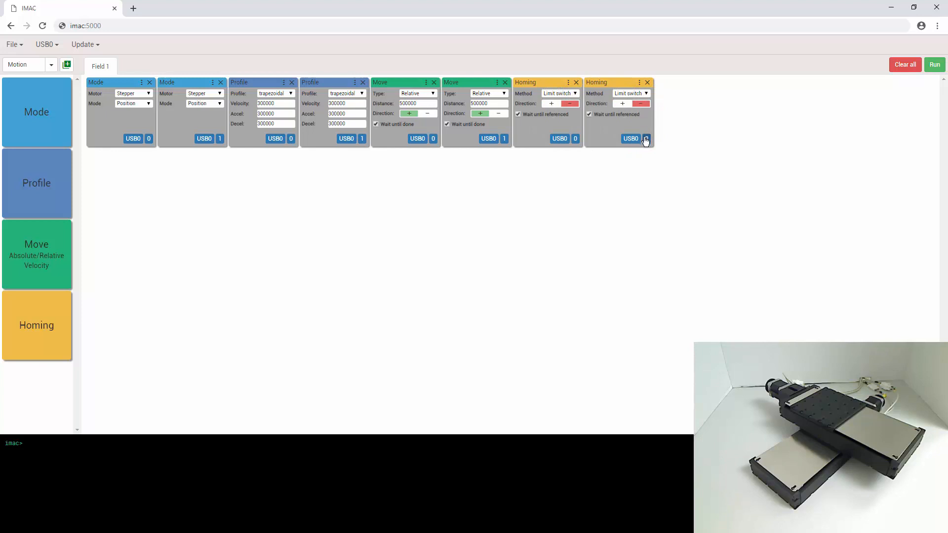
left_click(646, 139)
left_click(646, 159)
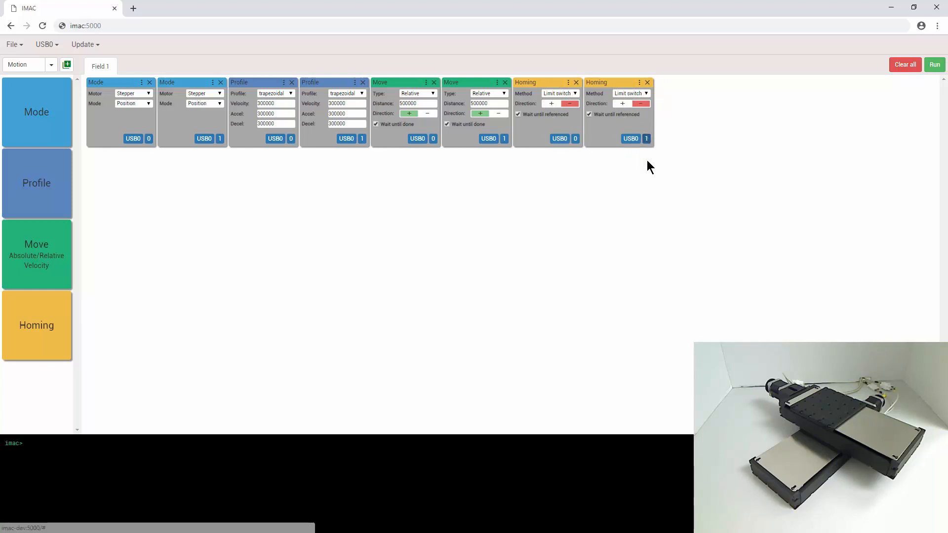
left_click(934, 65)
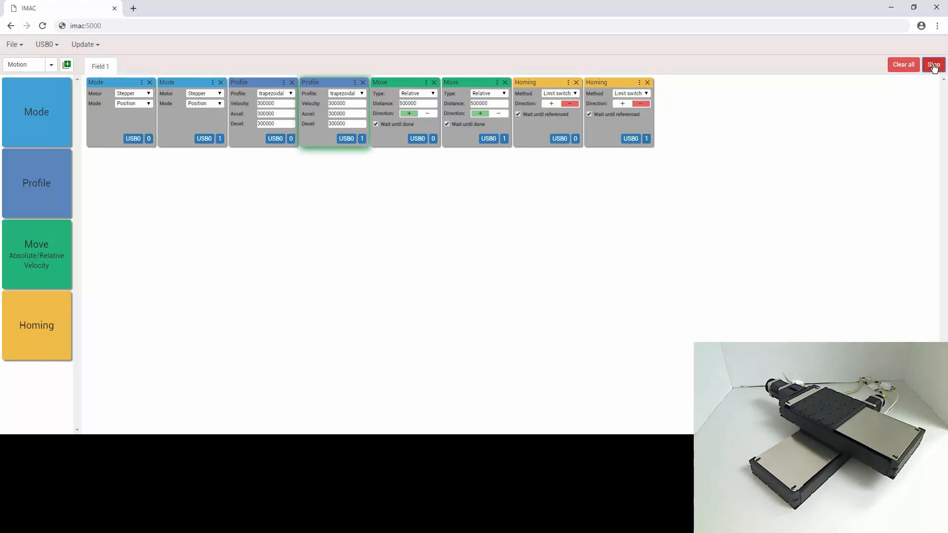